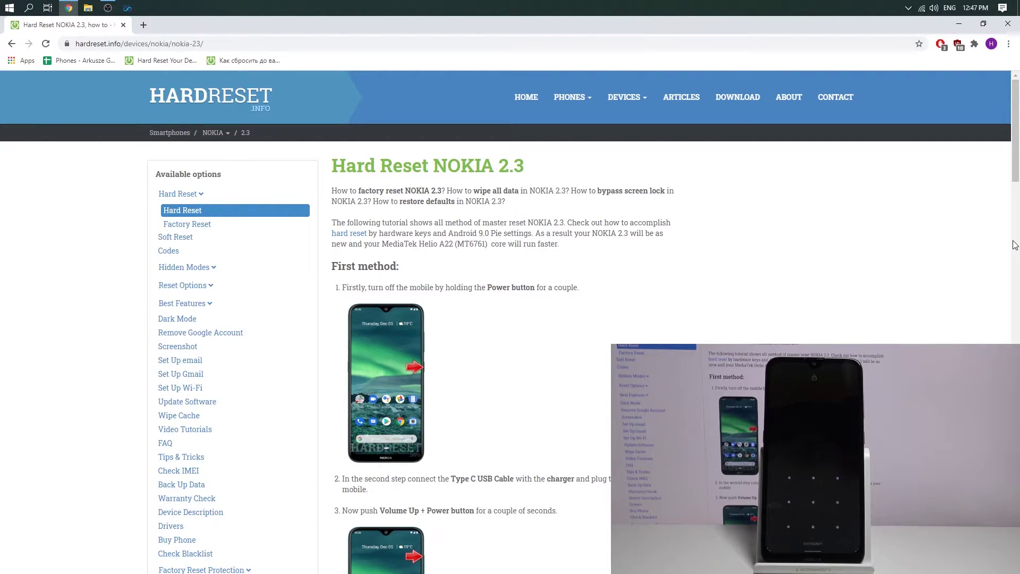
Step: Load google.com in a new Chrome tab
{"action": "left_click", "coordinate": [141, 25]}
{"action": "left_click", "coordinate": [125, 42]}
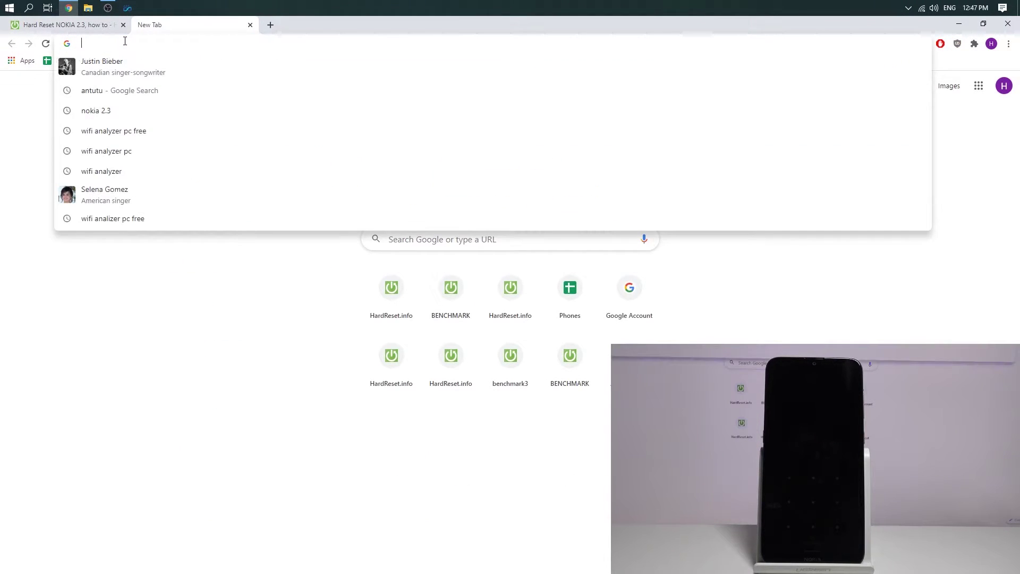
{"action": "type", "text": "g"}
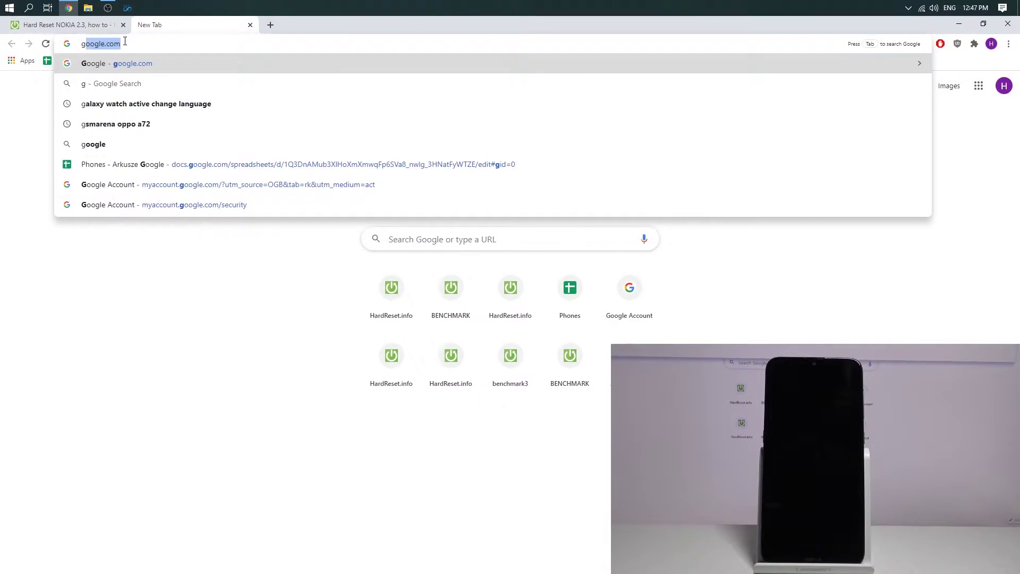
{"action": "type", "text": "oogl"}
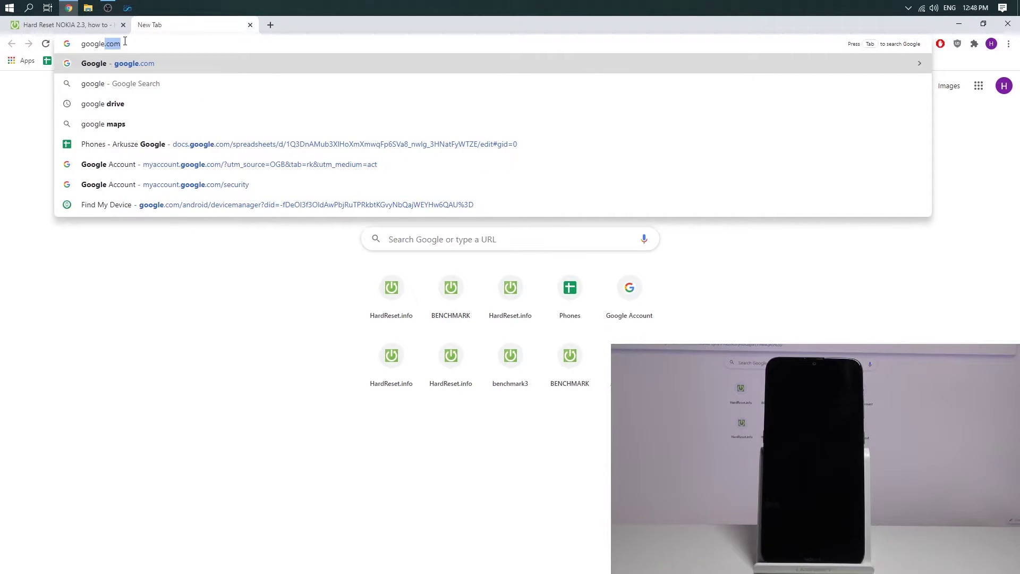
{"action": "type", "text": "e"}
{"action": "key", "text": "Return"}
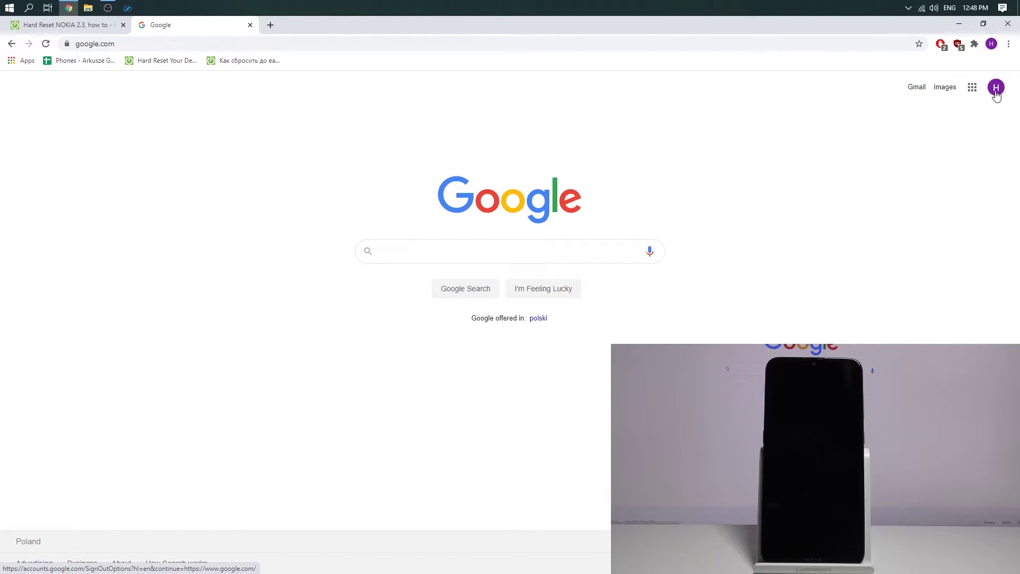
Step: From the account avatar menu, go to the Google Account Security settings
{"action": "left_click", "coordinate": [999, 97]}
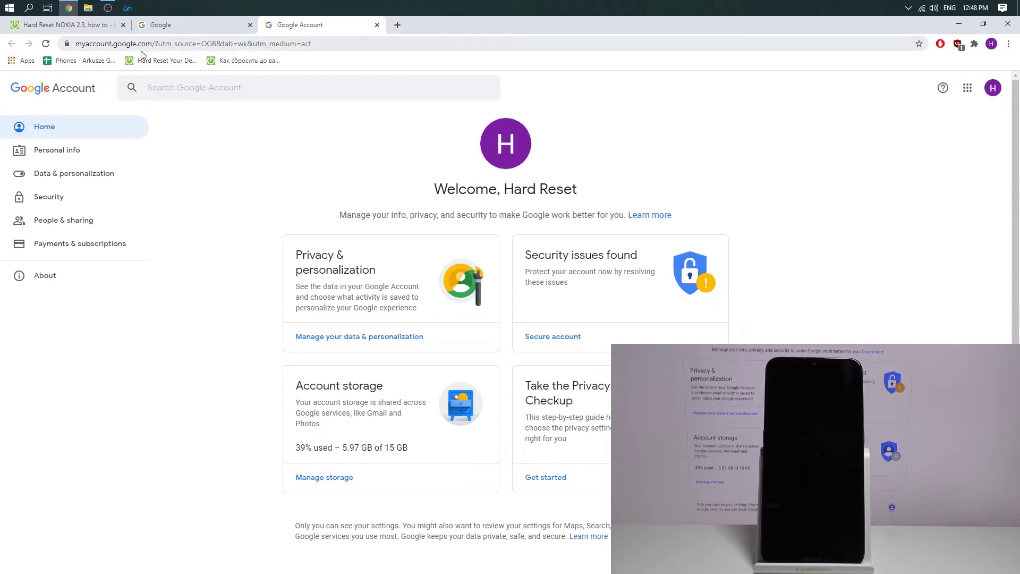
{"action": "left_click", "coordinate": [93, 208]}
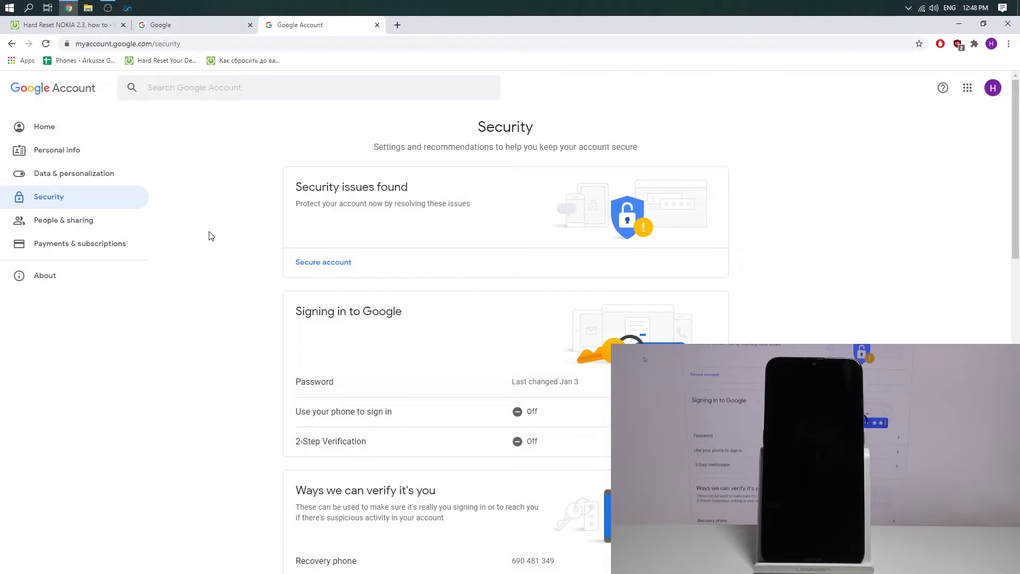
{"action": "scroll", "coordinate": [209, 236], "scroll_direction": "down", "scroll_amount": 1}
{"action": "scroll", "coordinate": [210, 235], "scroll_direction": "down", "scroll_amount": 1}
{"action": "scroll", "coordinate": [210, 235], "scroll_direction": "down", "scroll_amount": 2}
{"action": "scroll", "coordinate": [209, 234], "scroll_direction": "down", "scroll_amount": 1}
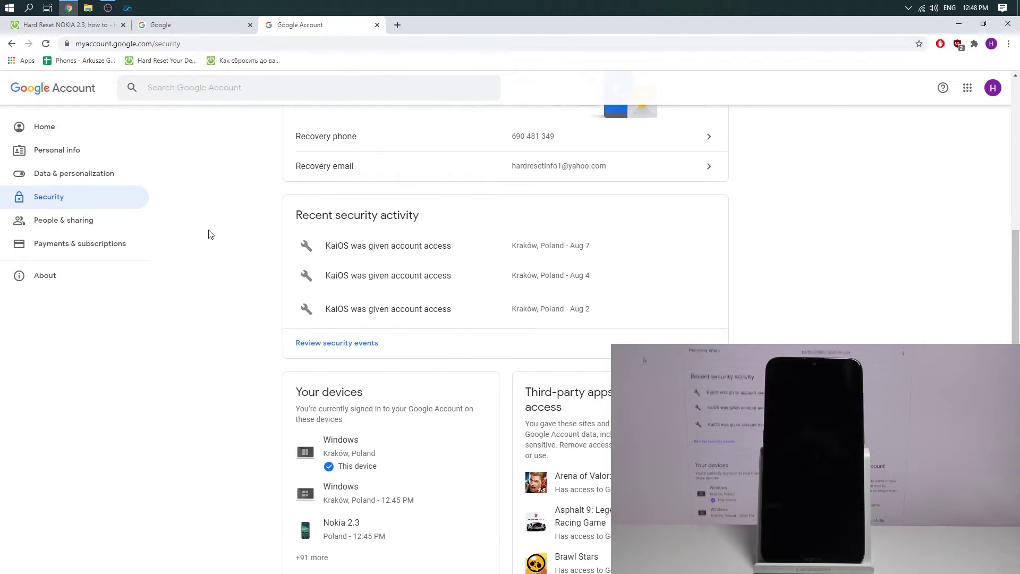
{"action": "scroll", "coordinate": [209, 235], "scroll_direction": "down", "scroll_amount": 1}
{"action": "scroll", "coordinate": [207, 230], "scroll_direction": "down", "scroll_amount": 1}
{"action": "scroll", "coordinate": [208, 231], "scroll_direction": "down", "scroll_amount": 1}
{"action": "scroll", "coordinate": [207, 230], "scroll_direction": "down", "scroll_amount": 1}
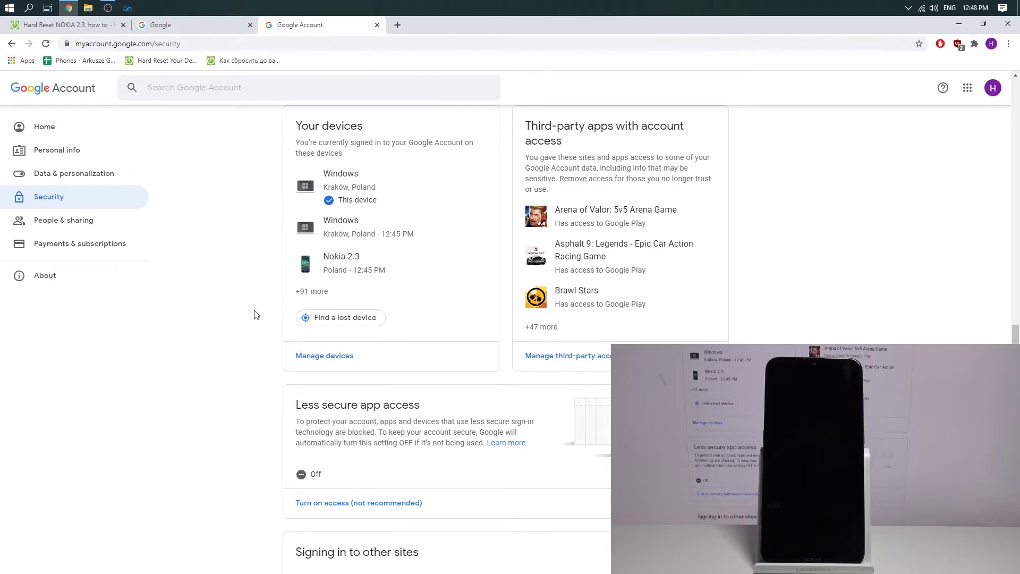
Step: Show all signed-in devices and select the Nokia 2.3 card
{"action": "left_click", "coordinate": [321, 364]}
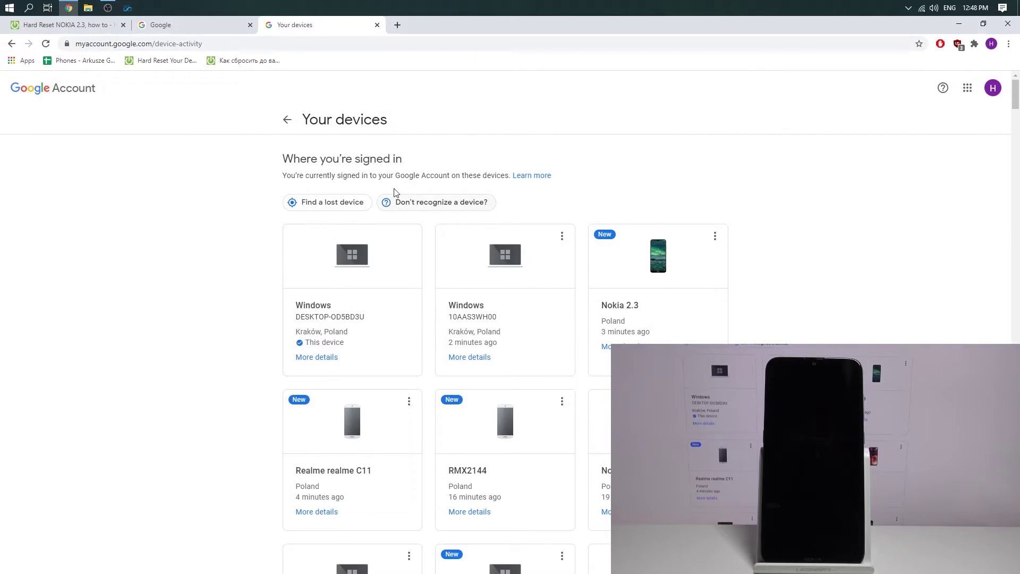
{"action": "scroll", "coordinate": [183, 351], "scroll_direction": "down", "scroll_amount": 2}
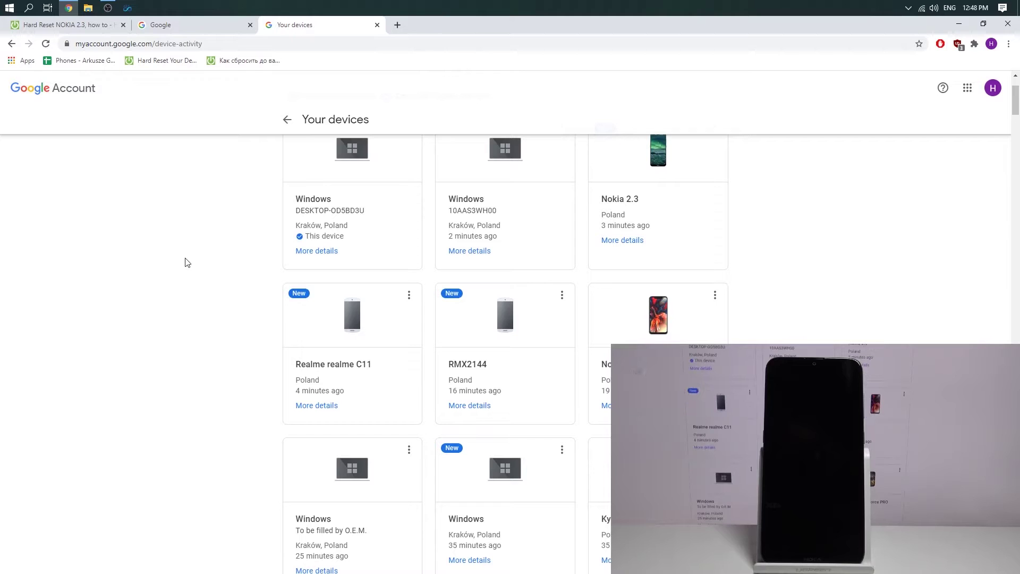
{"action": "scroll", "coordinate": [242, 257], "scroll_direction": "down", "scroll_amount": 2}
{"action": "scroll", "coordinate": [244, 260], "scroll_direction": "down", "scroll_amount": 5}
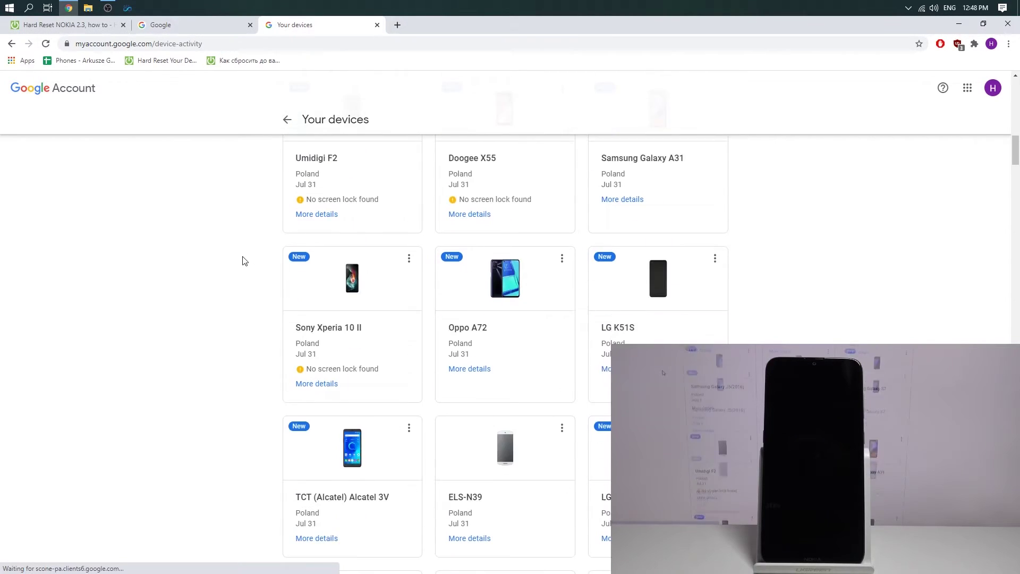
{"action": "scroll", "coordinate": [246, 266], "scroll_direction": "down", "scroll_amount": 5}
{"action": "scroll", "coordinate": [244, 265], "scroll_direction": "down", "scroll_amount": 5}
{"action": "scroll", "coordinate": [243, 267], "scroll_direction": "down", "scroll_amount": 5}
{"action": "scroll", "coordinate": [242, 267], "scroll_direction": "down", "scroll_amount": 5}
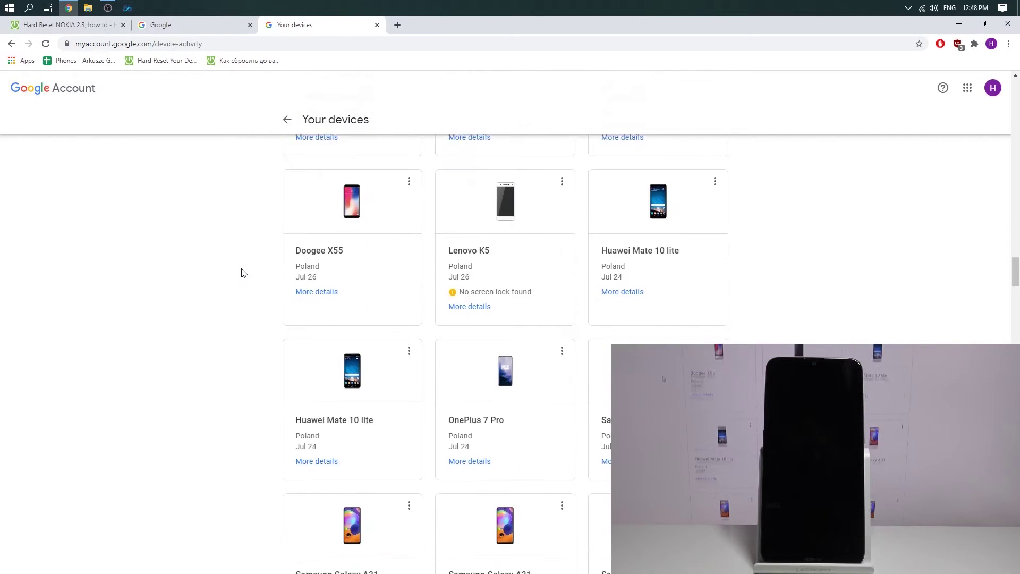
{"action": "scroll", "coordinate": [242, 267], "scroll_direction": "down", "scroll_amount": 5}
{"action": "scroll", "coordinate": [242, 268], "scroll_direction": "down", "scroll_amount": 2}
{"action": "left_click_drag", "start_coordinate": [1013, 323], "coordinate": [1012, 94]}
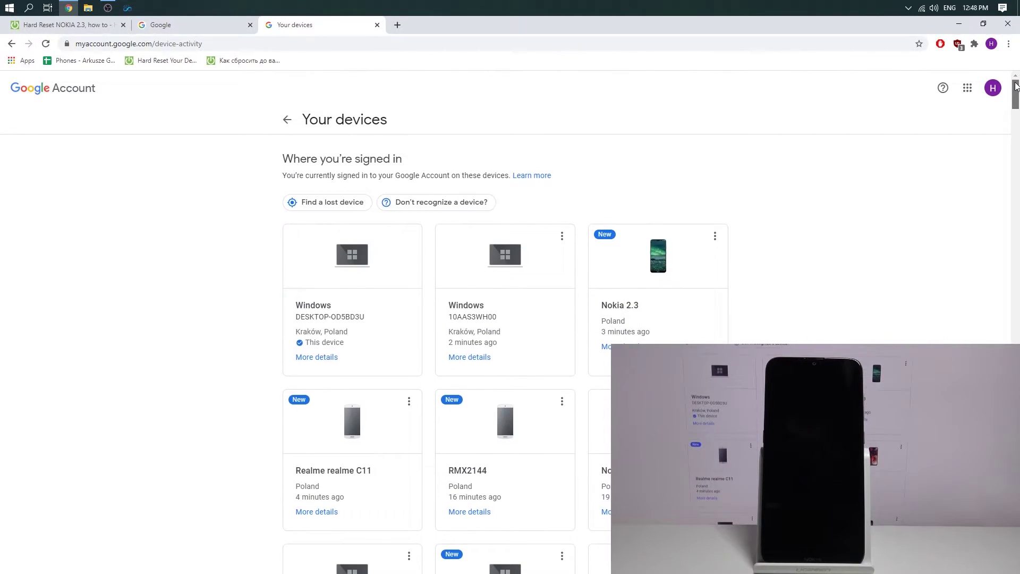
{"action": "scroll", "coordinate": [885, 221], "scroll_direction": "down", "scroll_amount": 2}
{"action": "scroll", "coordinate": [824, 236], "scroll_direction": "up", "scroll_amount": 2}
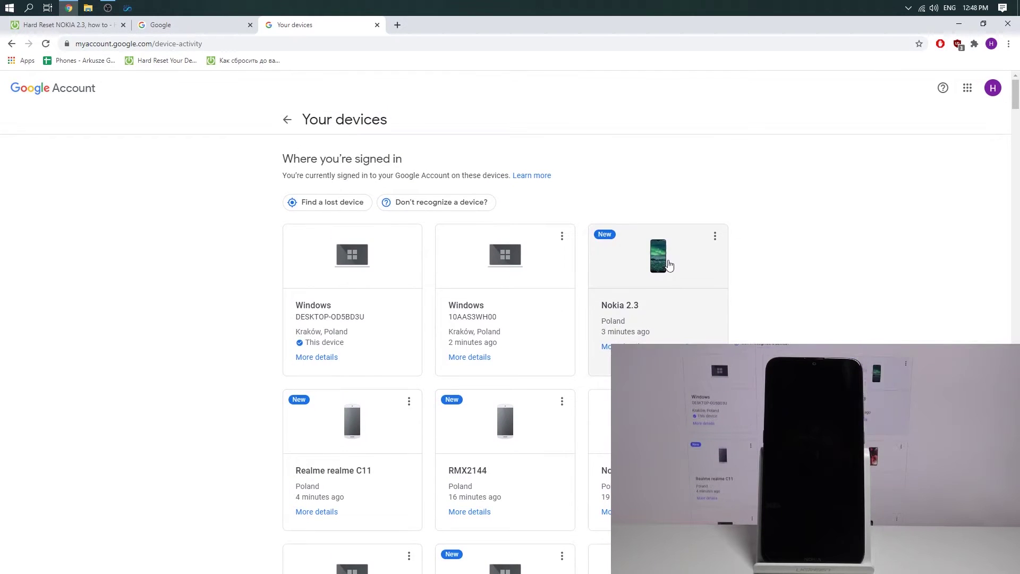
{"action": "left_click", "coordinate": [663, 264]}
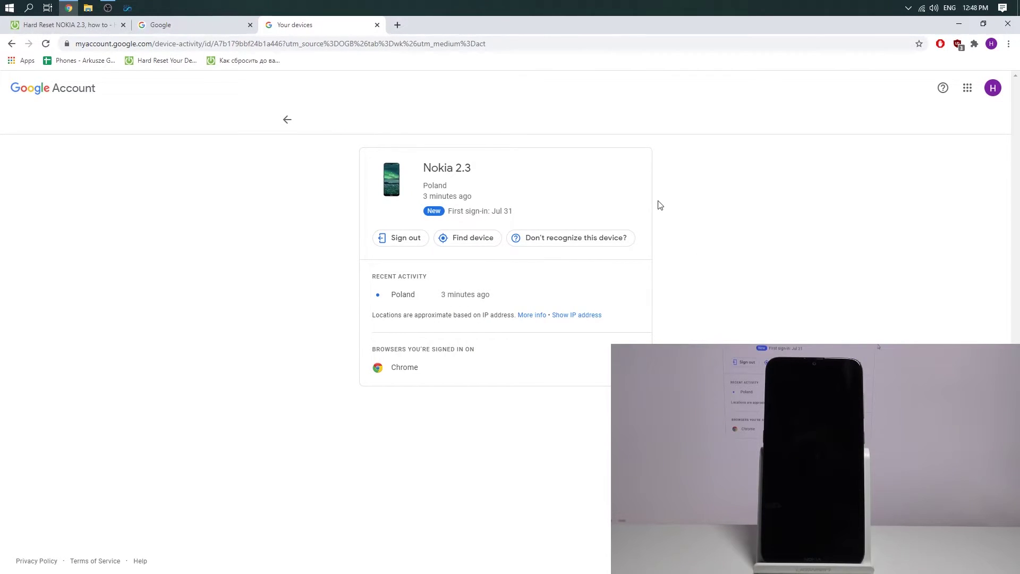
Step: Choose Find device for the Nokia 2.3 and submit the account password
{"action": "left_click", "coordinate": [475, 238]}
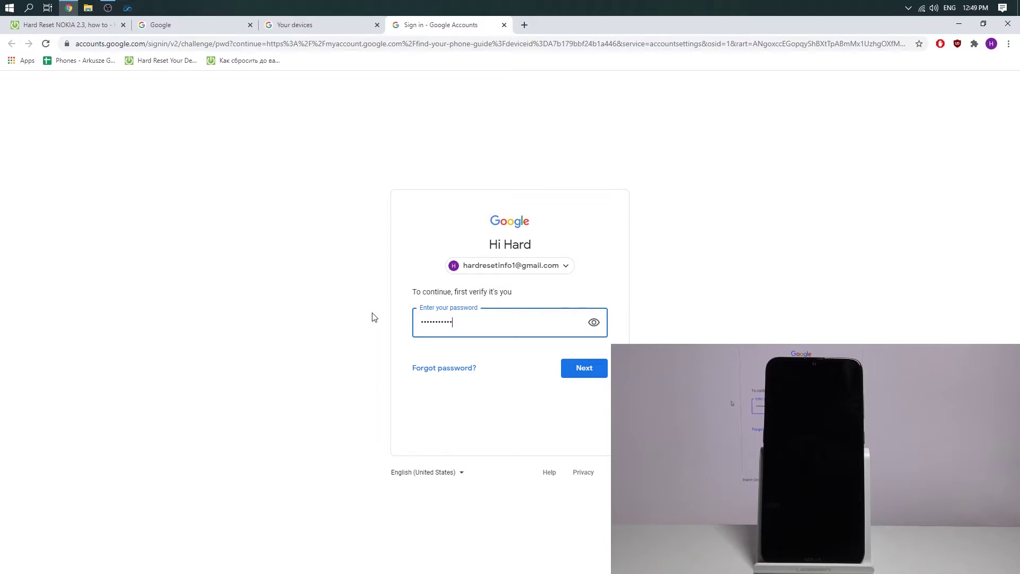
{"action": "key", "text": "Return"}
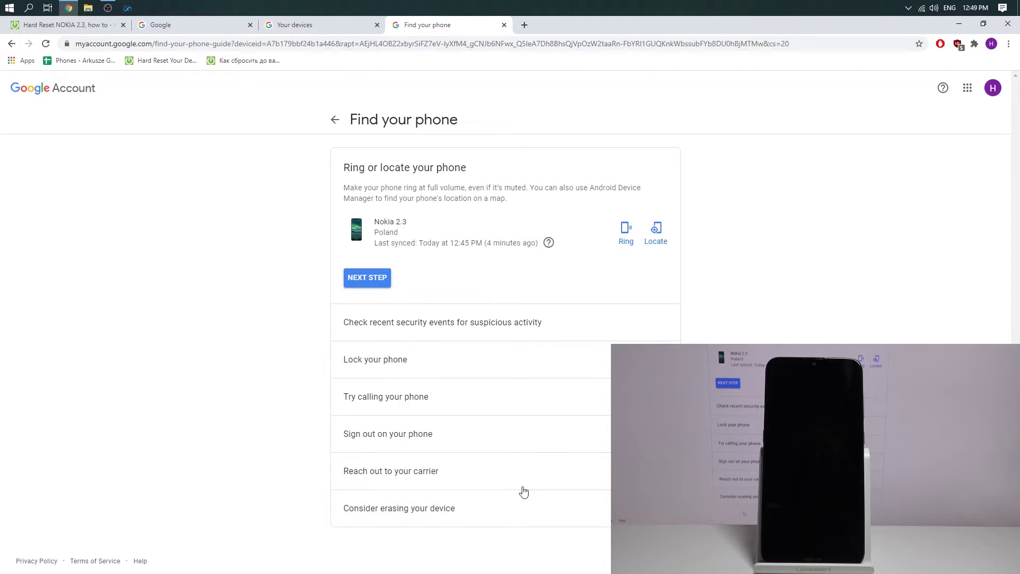
Step: Locate the Nokia 2.3 on the map and bring up its Secure Device form
{"action": "left_click", "coordinate": [657, 244]}
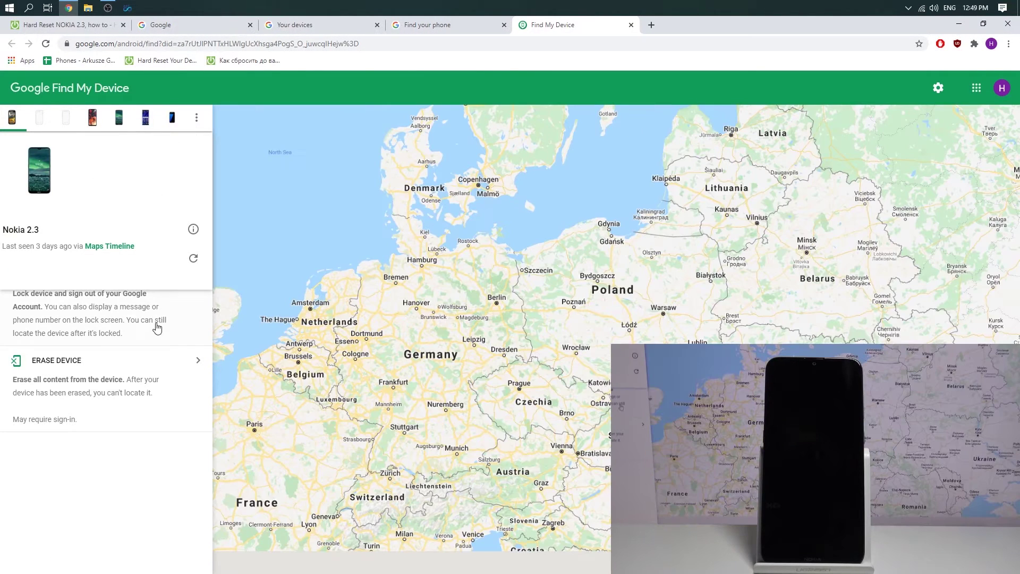
{"action": "left_click", "coordinate": [147, 319]}
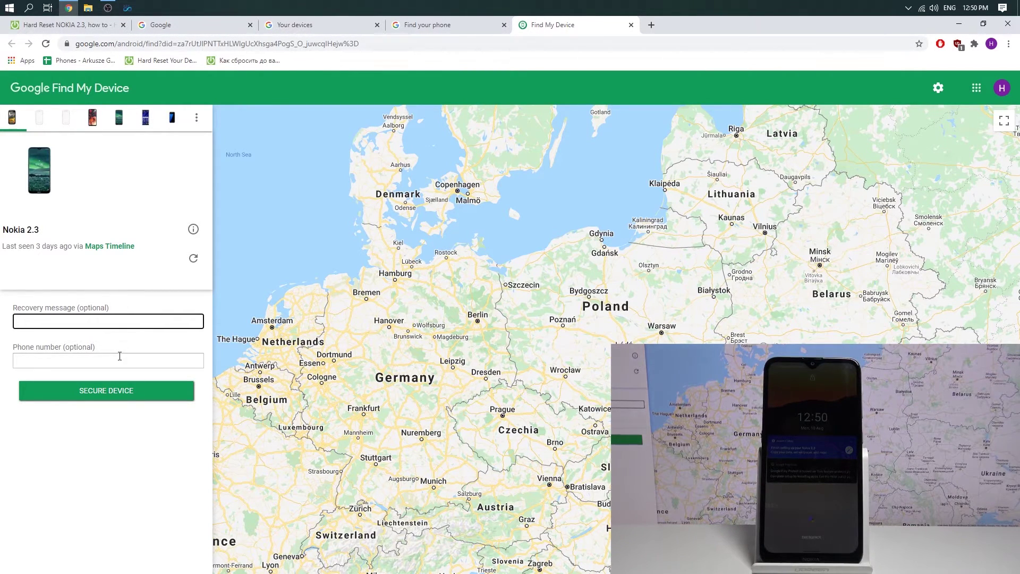
{"action": "left_click", "coordinate": [37, 89]}
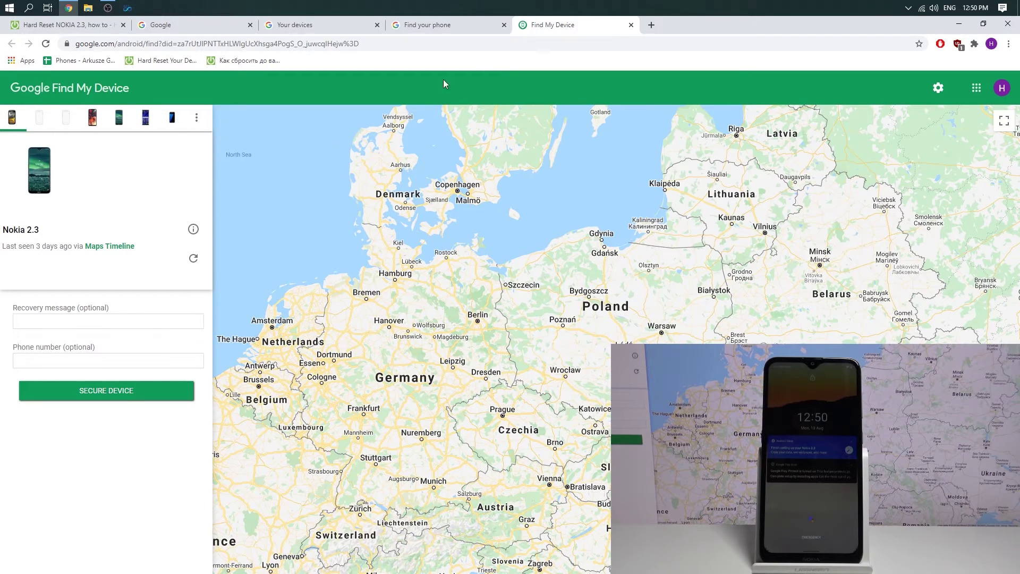
Step: Lock the phone with recovery message and phone number 123123, then dismiss the confirmation
{"action": "left_click", "coordinate": [167, 322]}
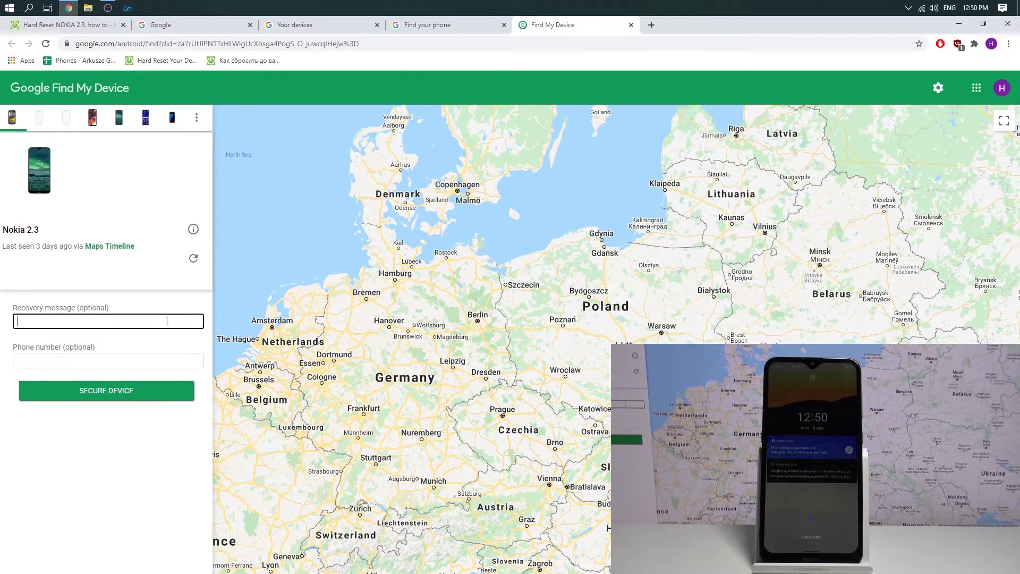
{"action": "type", "text": "123123"}
{"action": "left_click", "coordinate": [178, 363]}
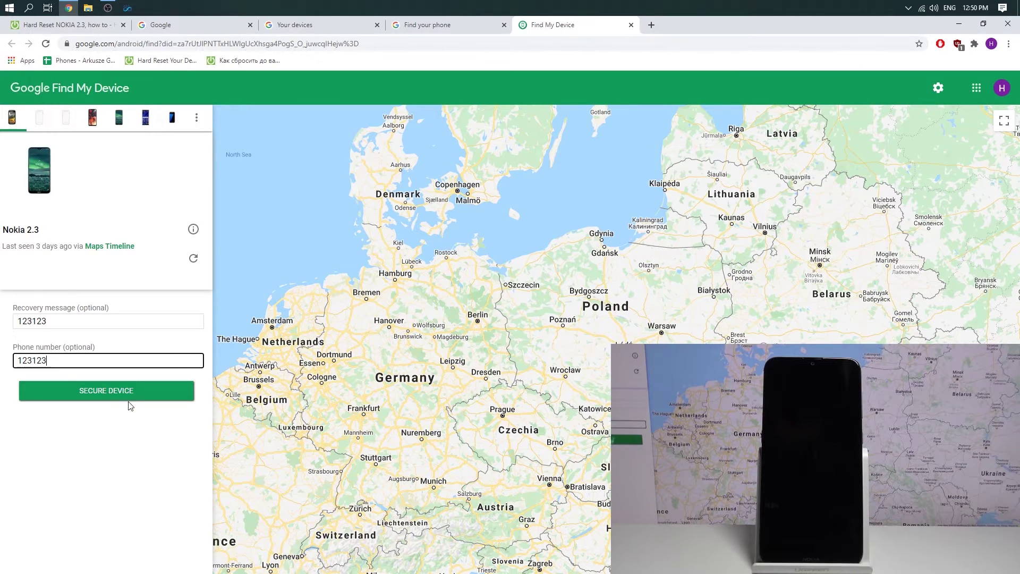
{"action": "left_click", "coordinate": [177, 399]}
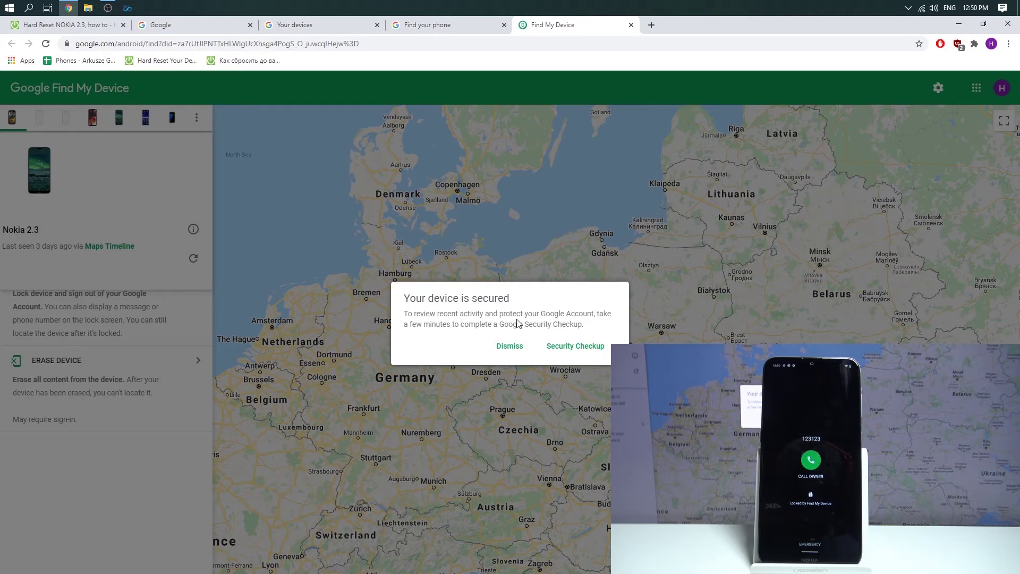
{"action": "triple_click", "coordinate": [518, 323]}
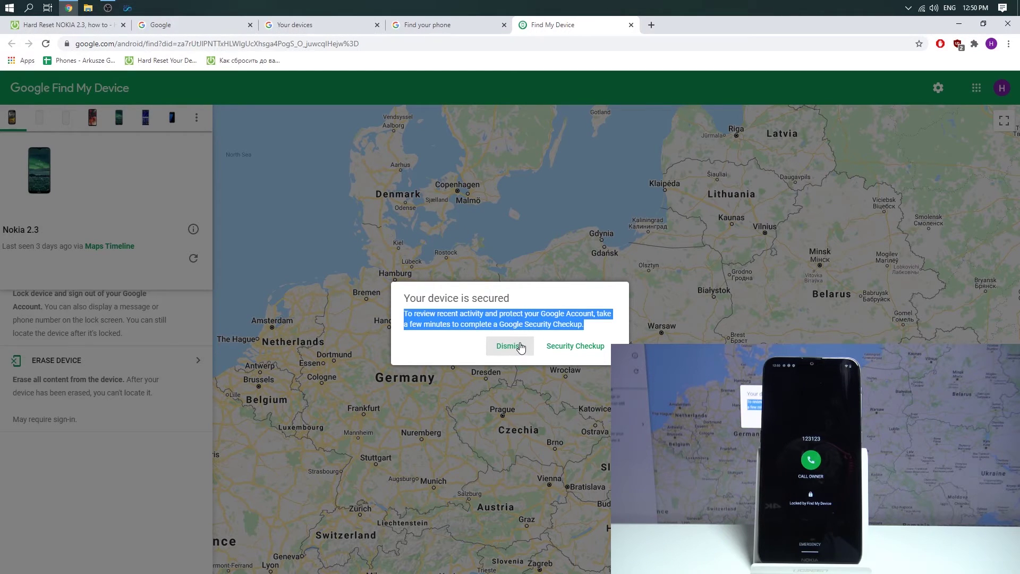
{"action": "left_click", "coordinate": [514, 351]}
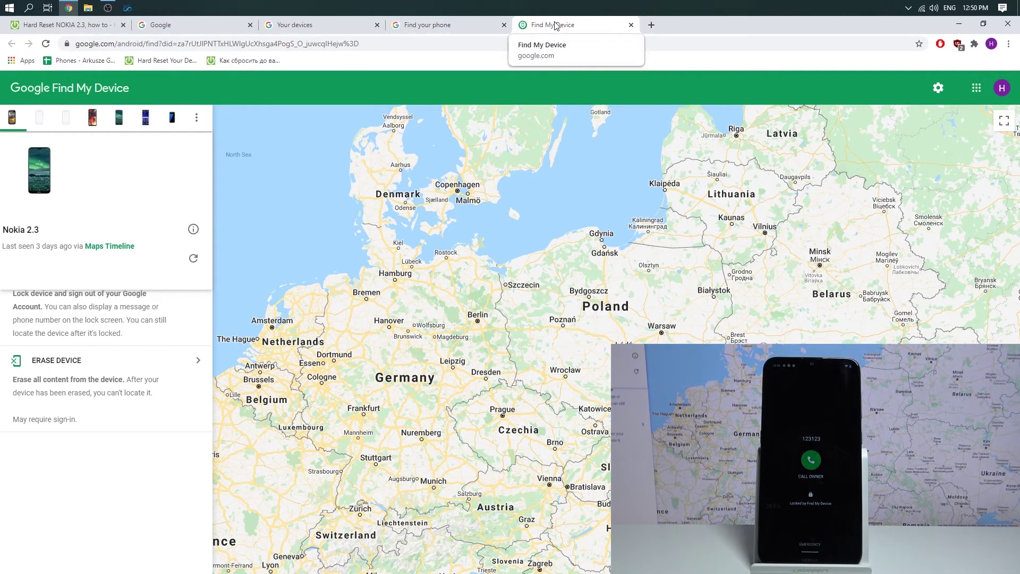
Step: Close Find My Device, reload the guide, and confirm YES, ERASE for the Nokia 2.3
{"action": "left_click", "coordinate": [630, 24]}
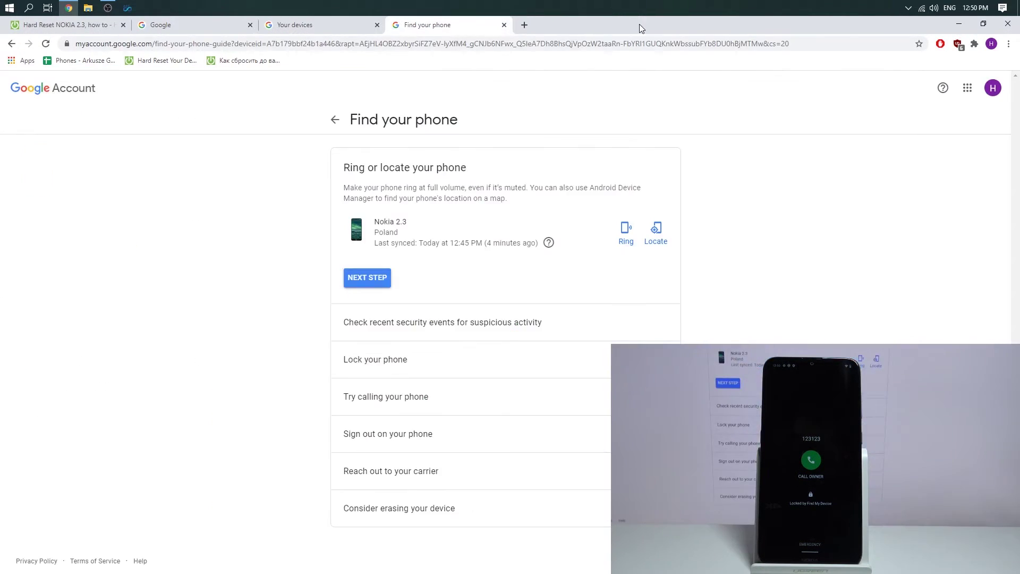
{"action": "left_click", "coordinate": [47, 44]}
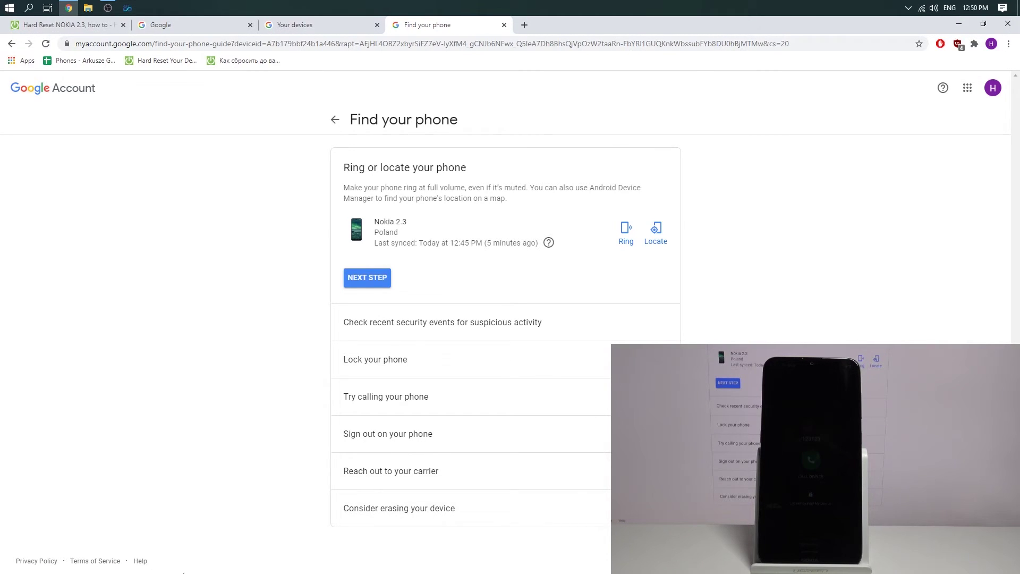
{"action": "left_click", "coordinate": [372, 516]}
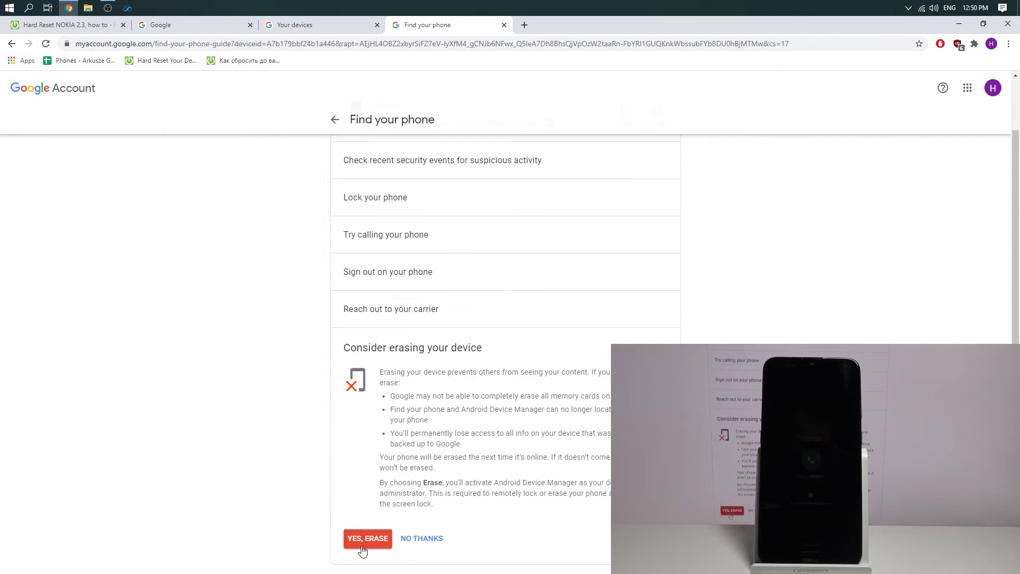
{"action": "left_click", "coordinate": [361, 545]}
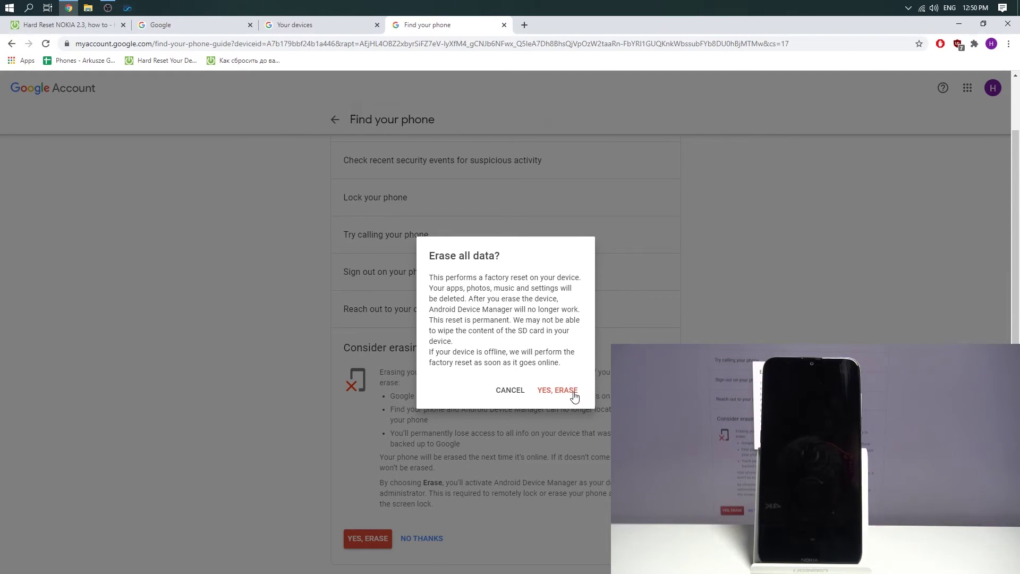
{"action": "left_click", "coordinate": [570, 388]}
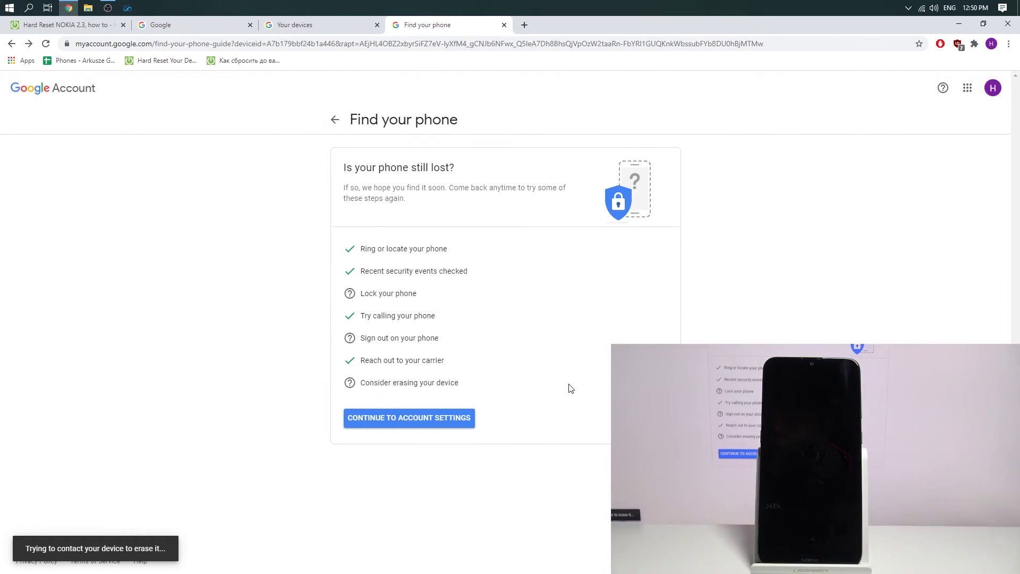